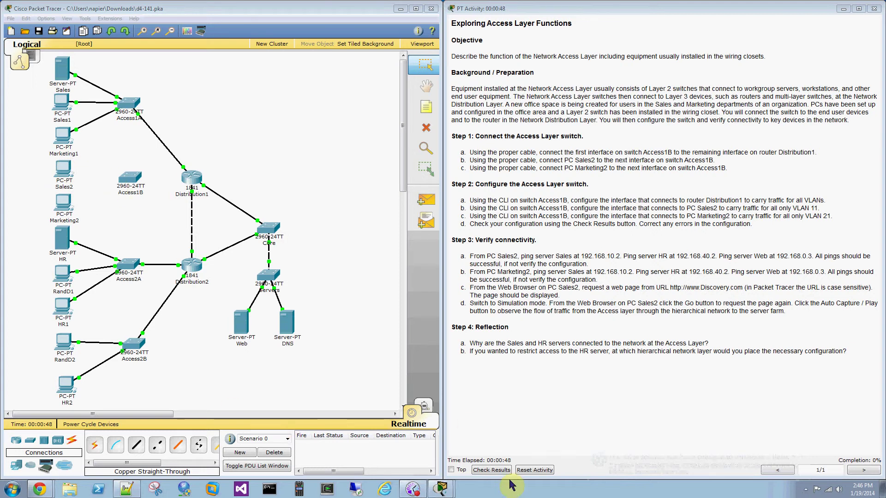
Review the failed assessment items in the Activity Results report, then close it.
{"action": "left_click", "coordinate": [494, 470]}
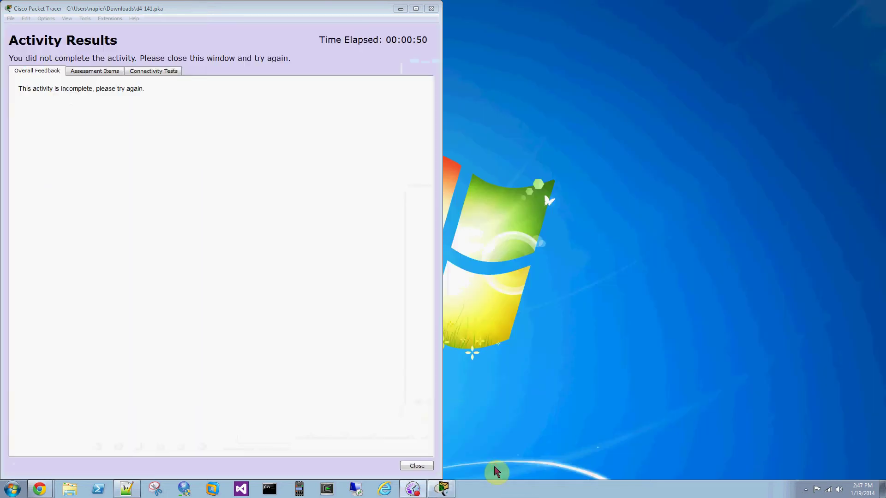
{"action": "left_click", "coordinate": [93, 73]}
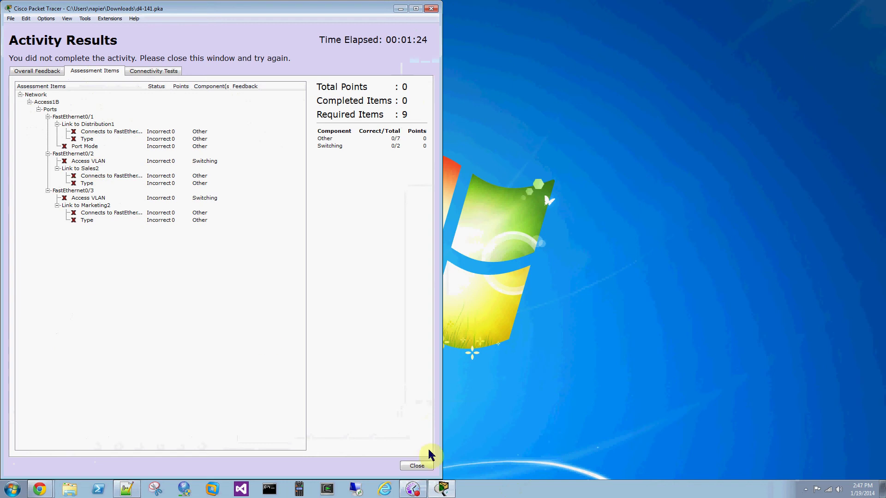
{"action": "left_click", "coordinate": [407, 467]}
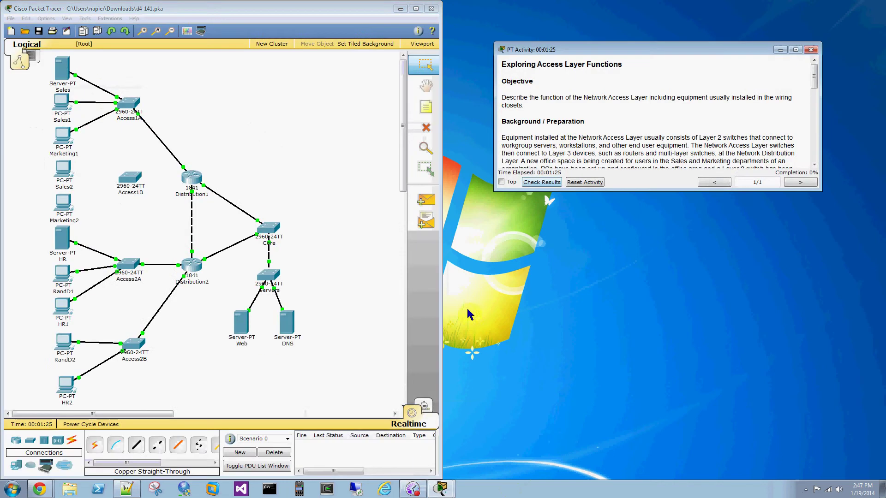
Enlarge the PT Activity instructions window to full screen height.
{"action": "left_click", "coordinate": [642, 51]}
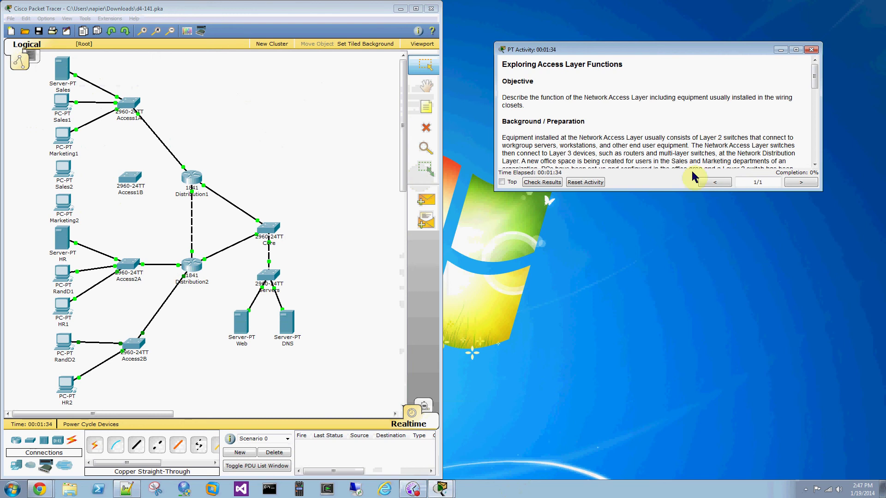
{"action": "left_click_drag", "start_coordinate": [712, 190], "coordinate": [804, 486]}
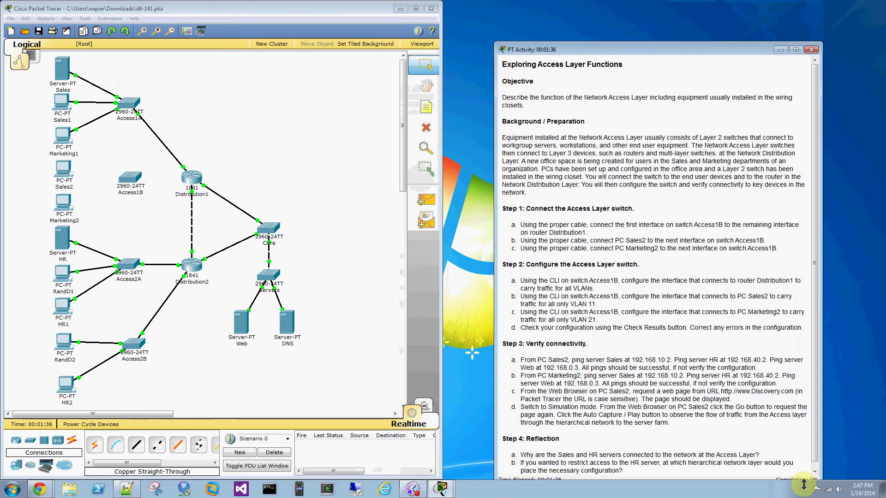
{"action": "double_click", "coordinate": [591, 34]}
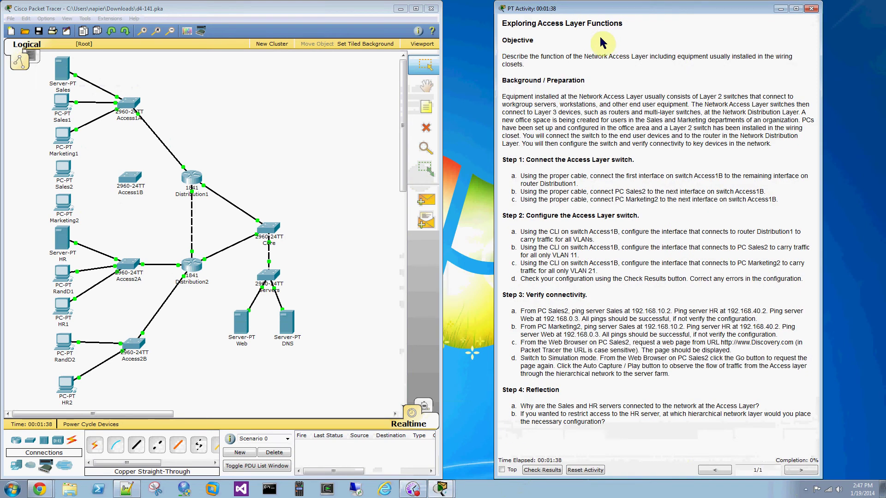
{"action": "left_click", "coordinate": [132, 179]}
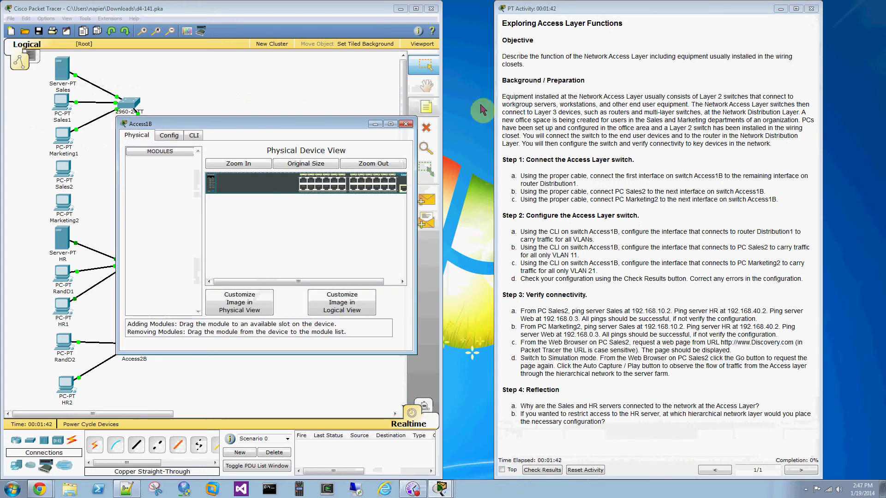
{"action": "left_click", "coordinate": [408, 128]}
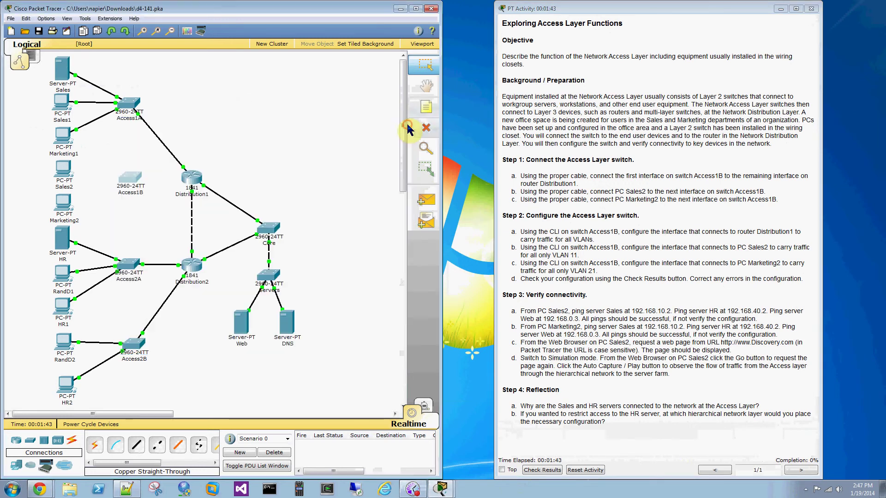
Connect Access1B Fa0/1 to Distribution1 Fa0/1 with a copper straight-through cable.
{"action": "left_click", "coordinate": [136, 445]}
{"action": "left_click", "coordinate": [130, 177]}
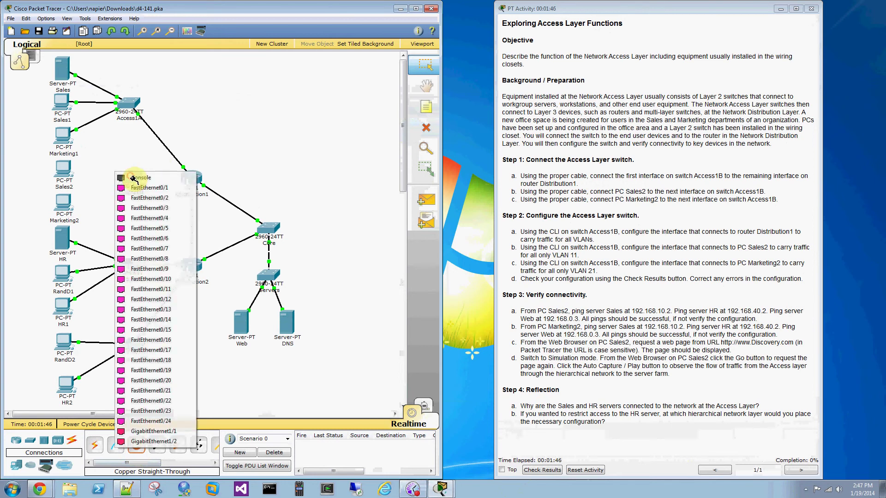
{"action": "left_click", "coordinate": [134, 188]}
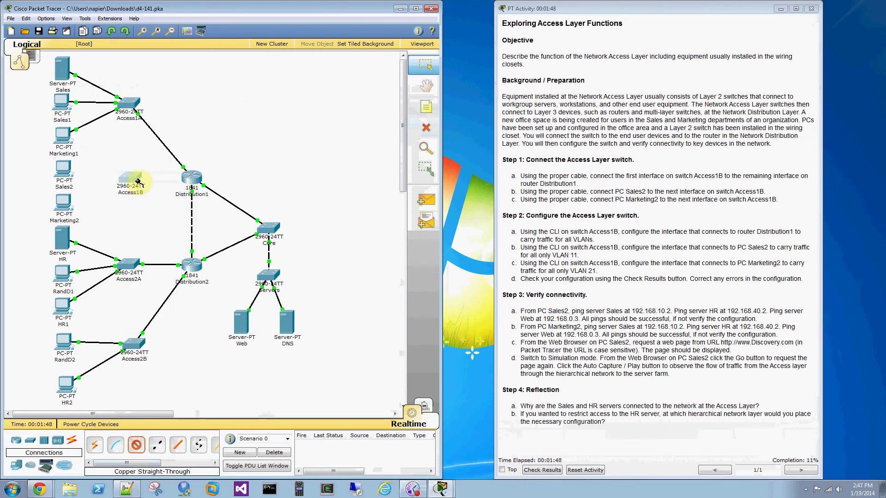
{"action": "left_click", "coordinate": [190, 176]}
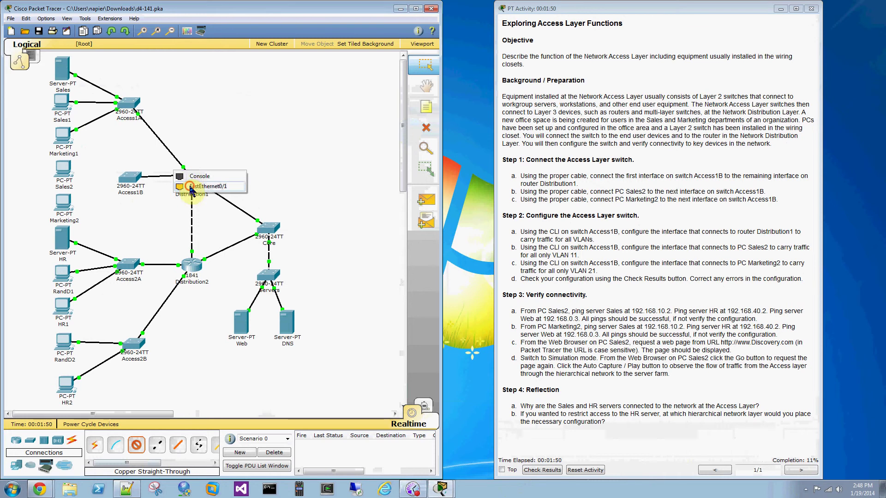
{"action": "left_click", "coordinate": [196, 187]}
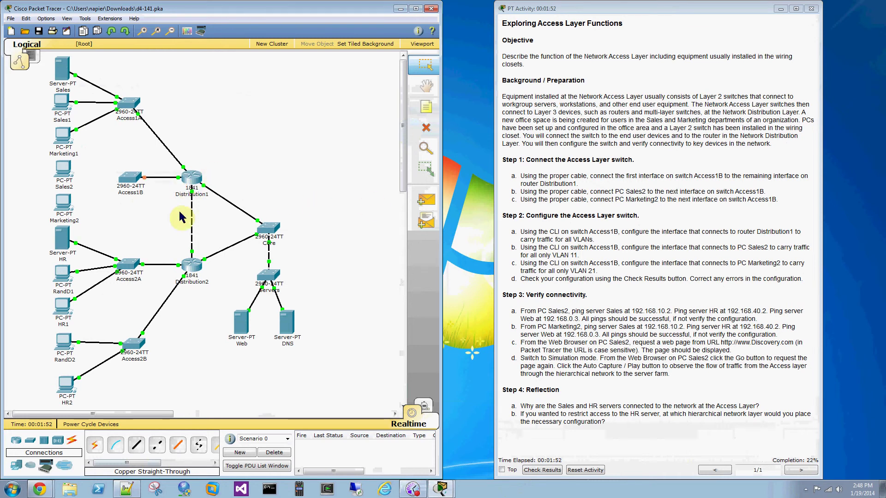
Connect Access1B Fa0/2 to PC Sales2 with a copper straight-through cable.
{"action": "left_click", "coordinate": [139, 447]}
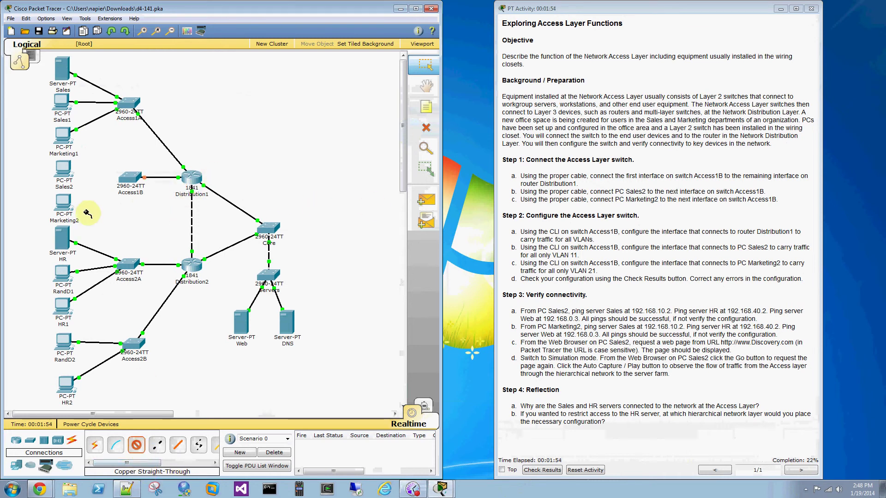
{"action": "left_click", "coordinate": [128, 178]}
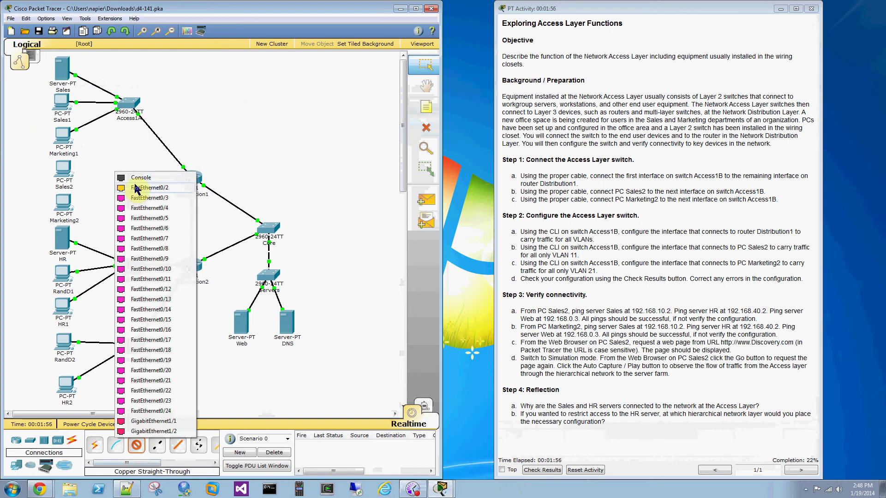
{"action": "left_click", "coordinate": [138, 189]}
{"action": "left_click", "coordinate": [68, 173]}
{"action": "left_click", "coordinate": [69, 173]}
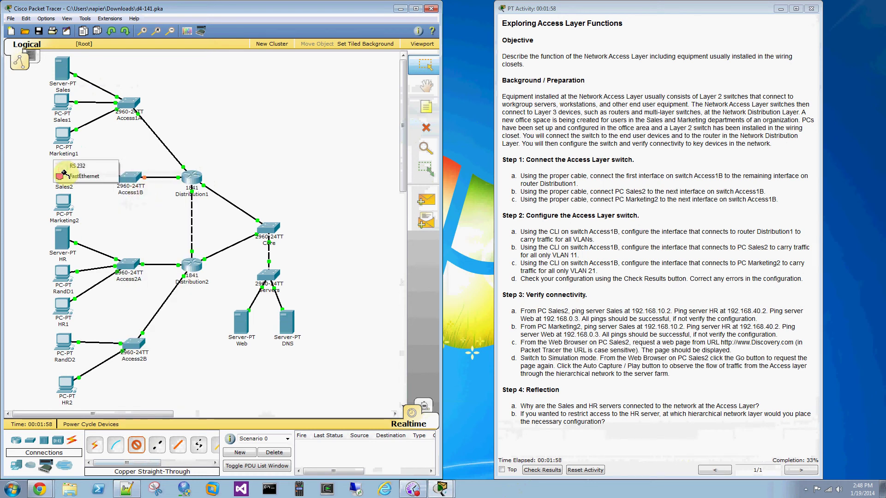
{"action": "left_click", "coordinate": [79, 182]}
Connect Access1B Fa0/3 to PC Marketing2 with a copper straight-through cable.
{"action": "left_click", "coordinate": [136, 445]}
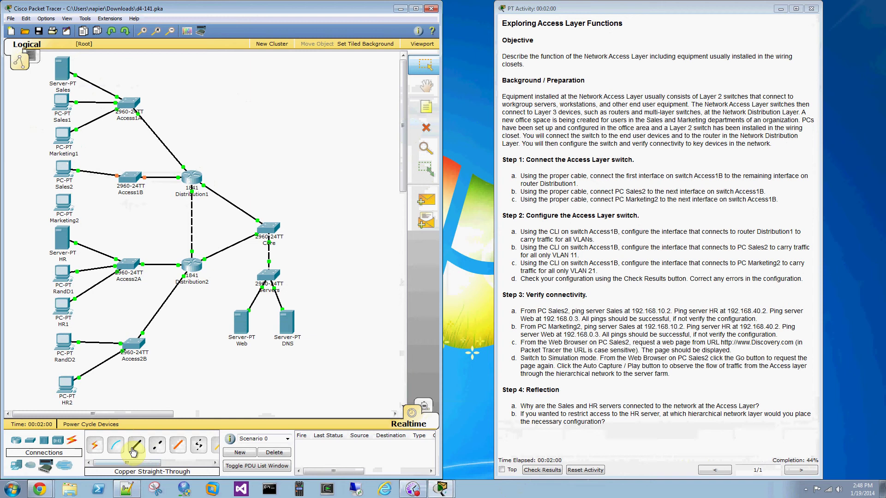
{"action": "left_click", "coordinate": [122, 182]}
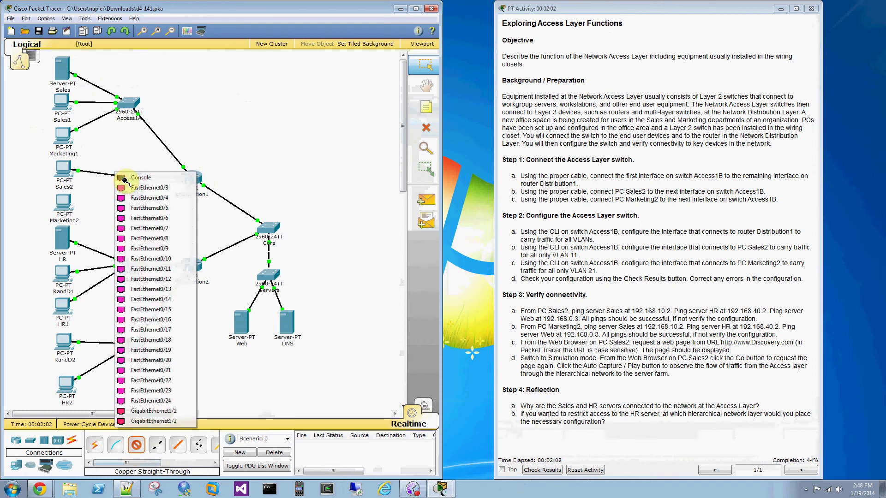
{"action": "left_click", "coordinate": [142, 190]}
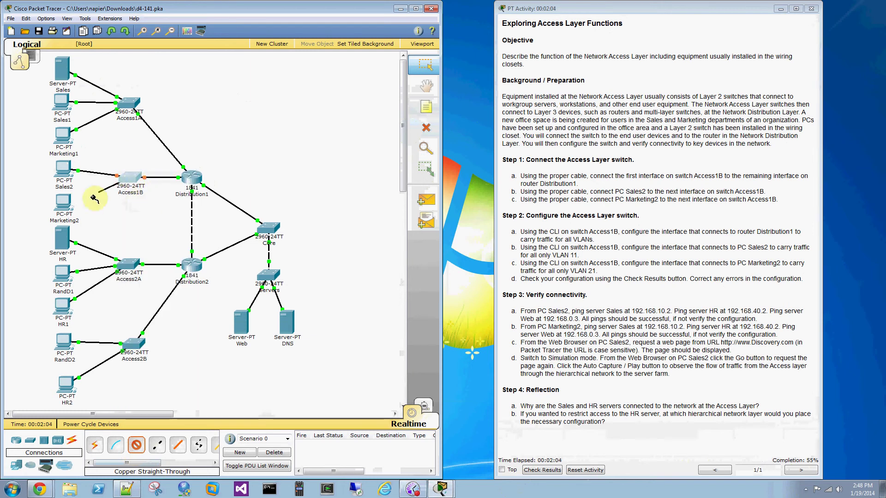
{"action": "left_click", "coordinate": [64, 204]}
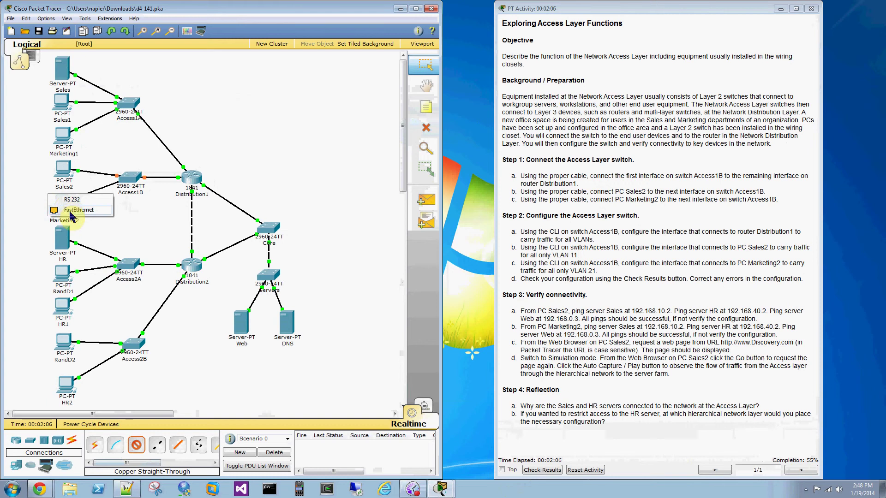
{"action": "left_click", "coordinate": [76, 210]}
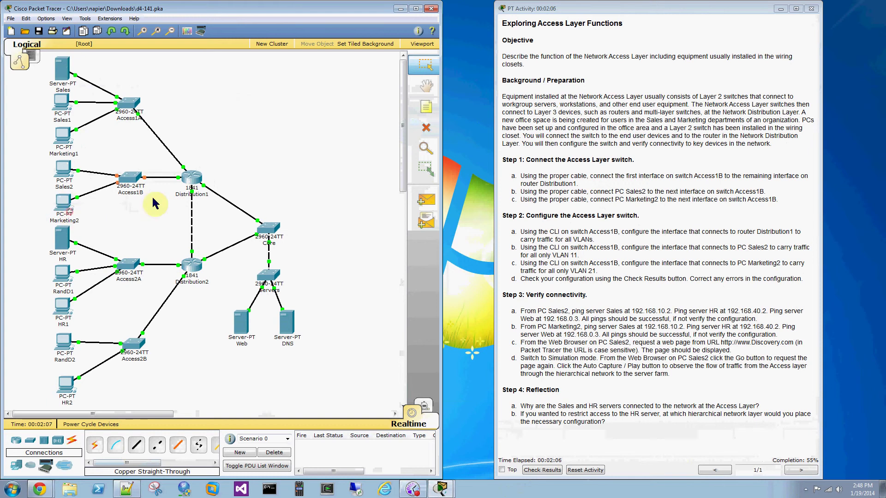
In Access1B's CLI, enter privileged mode and list the existing VLANs with show vlan.
{"action": "left_click", "coordinate": [130, 181]}
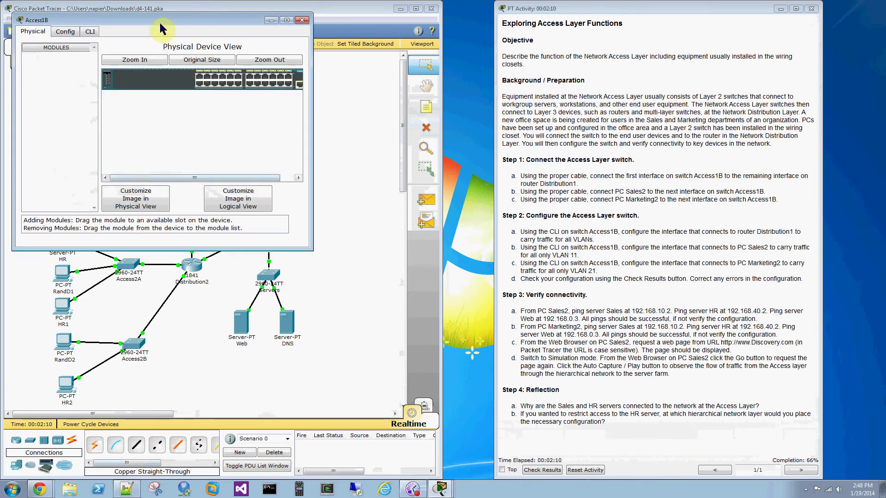
{"action": "left_click_drag", "start_coordinate": [159, 20], "coordinate": [453, 44]}
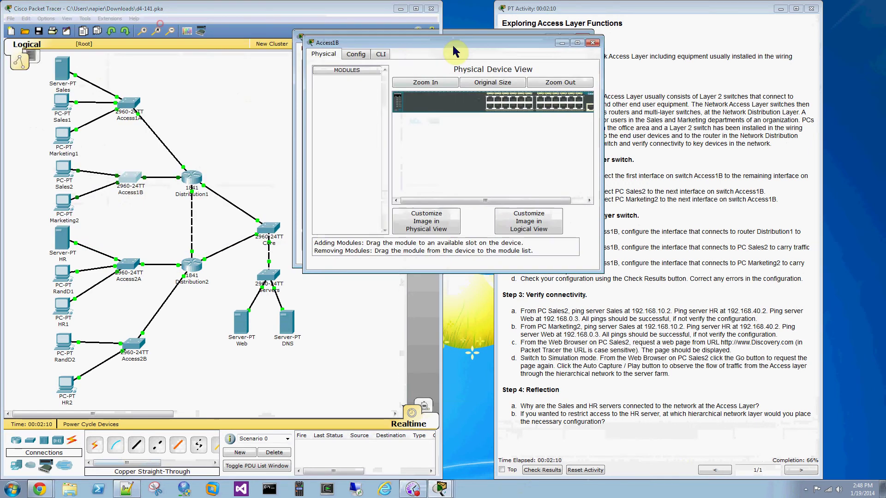
{"action": "left_click", "coordinate": [384, 55]}
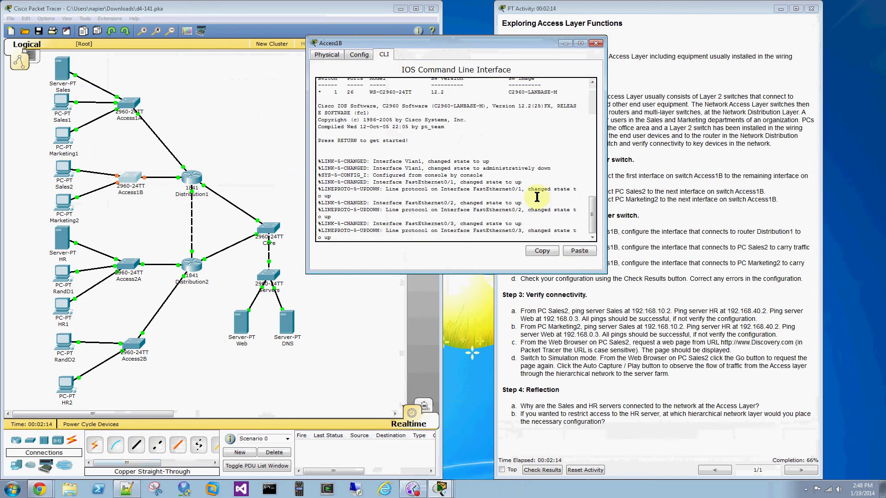
{"action": "key", "text": "Return"}
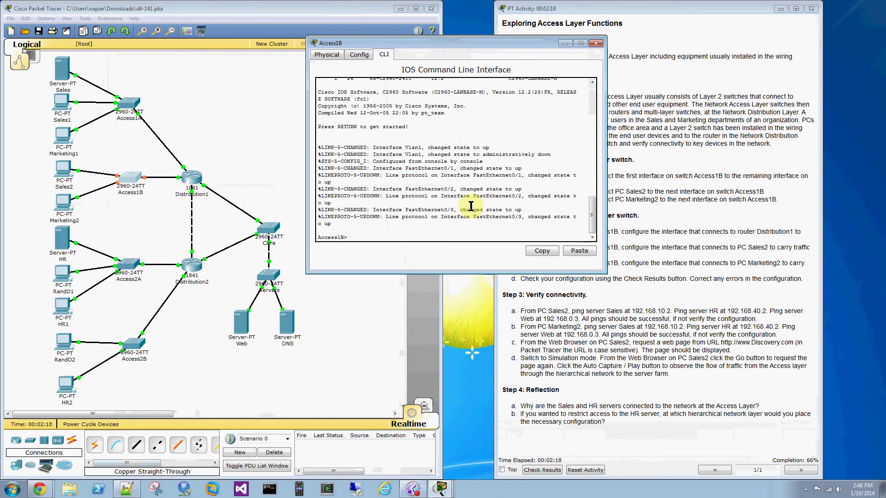
{"action": "type", "text": "end"}
{"action": "key", "text": "BackSpace"}
{"action": "key", "text": "Return"}
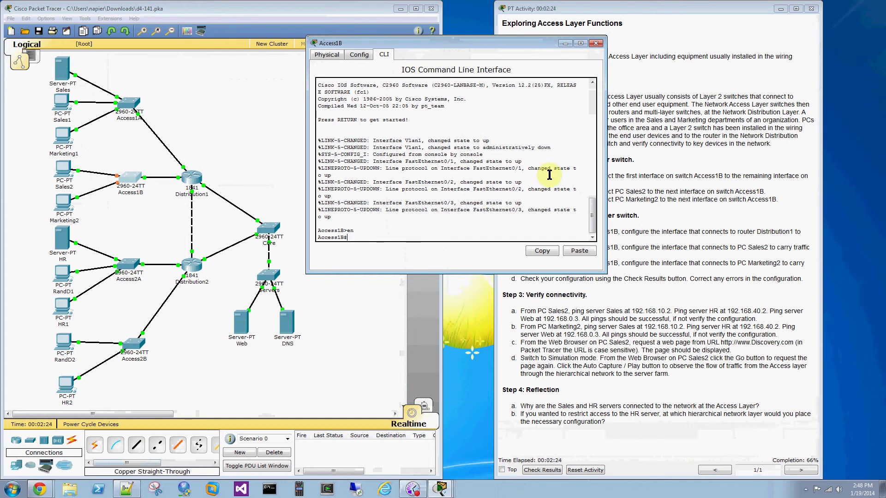
{"action": "type", "text": "sho vlan"}
{"action": "key", "text": "Return"}
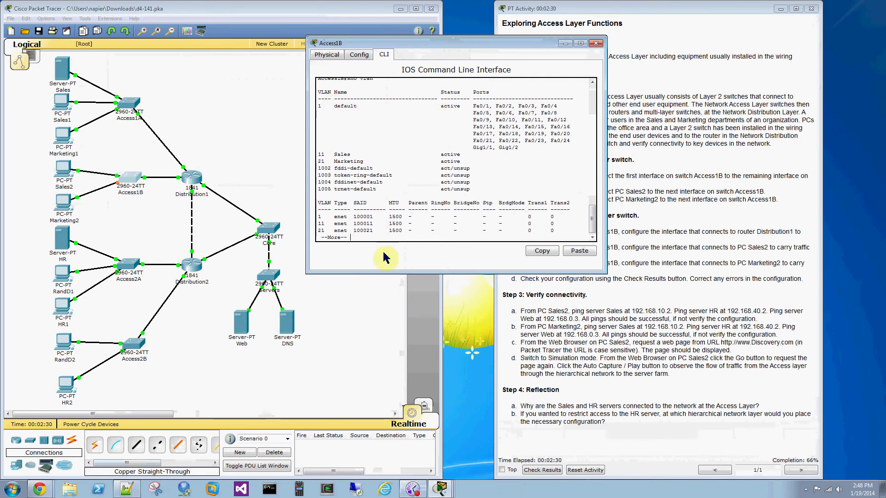
{"action": "key", "text": "space"}
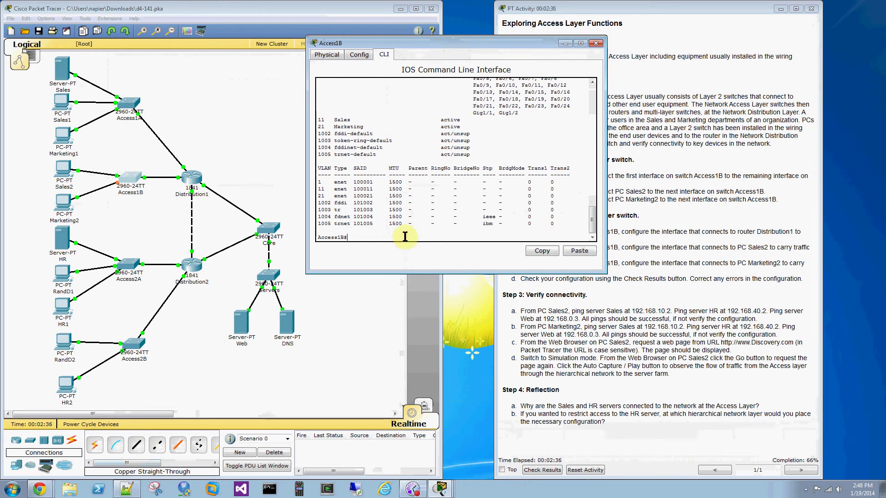
Enter global configuration and select interface FastEthernet 0/1.
{"action": "type", "text": "conf t"}
{"action": "key", "text": "Return"}
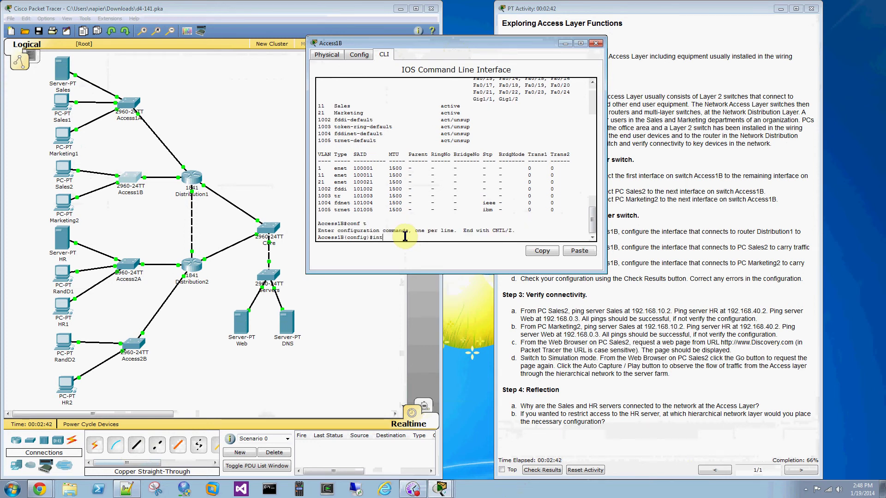
{"action": "type", "text": "int fa"}
{"action": "key", "text": "Tab"}
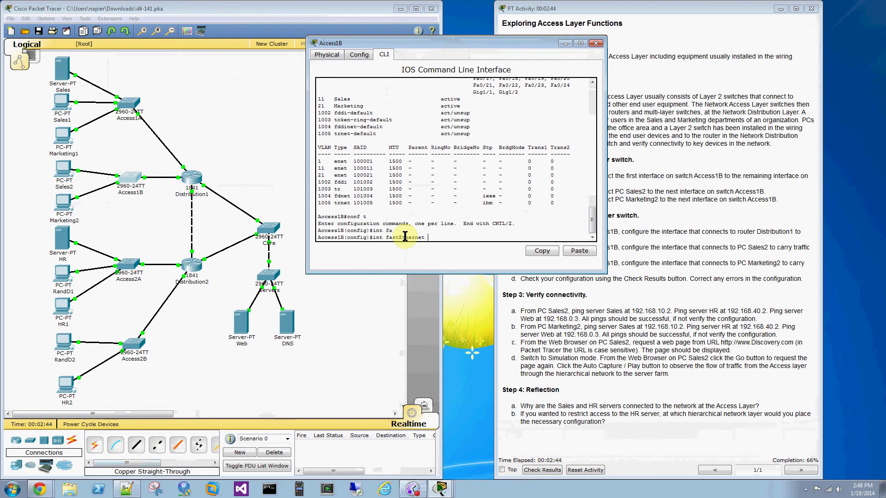
{"action": "type", "text": "0/1"}
{"action": "key", "text": "Return"}
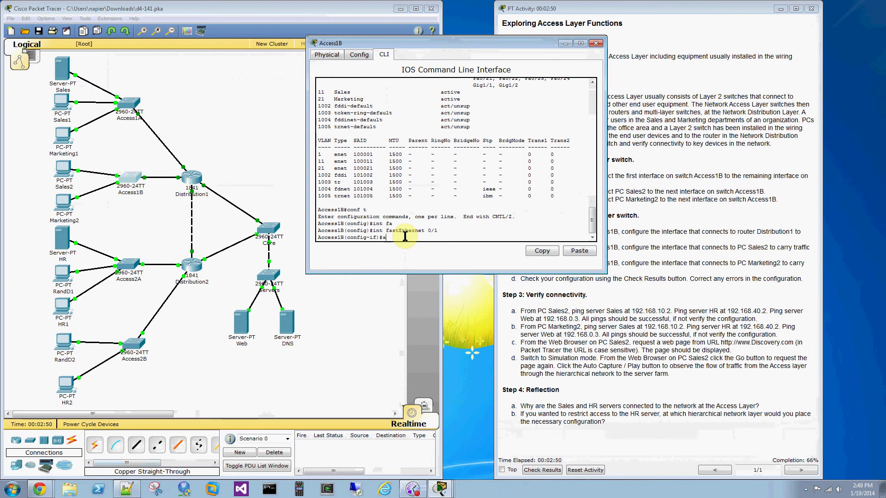
Set FastEthernet 0/1 to switchport mode trunk and end configuration.
{"action": "type", "text": "aca"}
{"action": "key", "text": "Tab"}
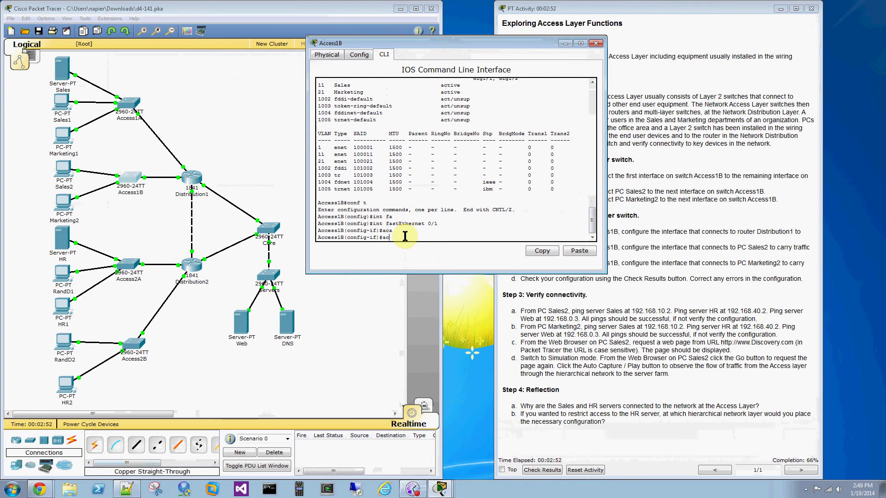
{"action": "key", "text": "Tab"}
{"action": "key", "text": "BackSpace"}
{"action": "key", "text": "BackSpace"}
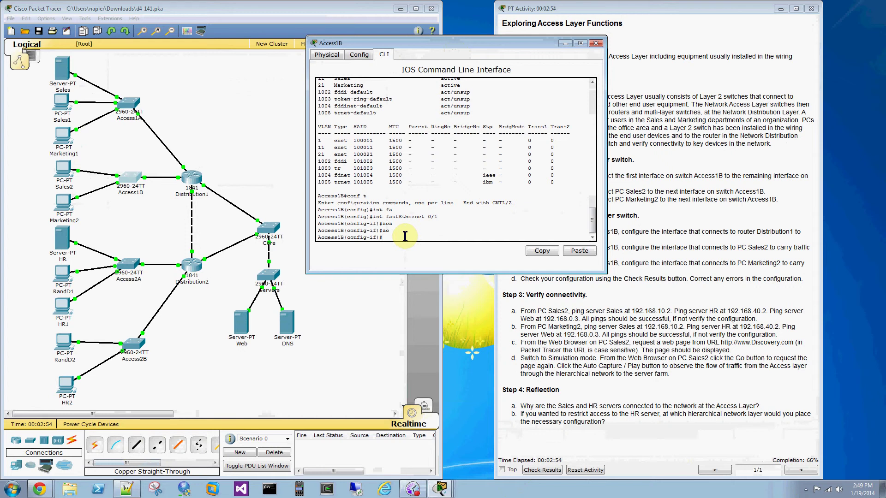
{"action": "type", "text": "swi"}
{"action": "key", "text": "Tab"}
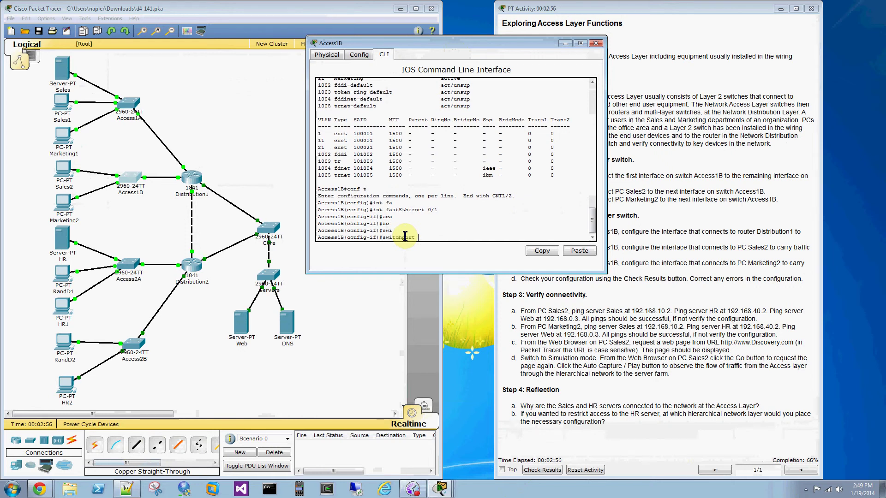
{"action": "type", "text": "mod"}
{"action": "key", "text": "Tab"}
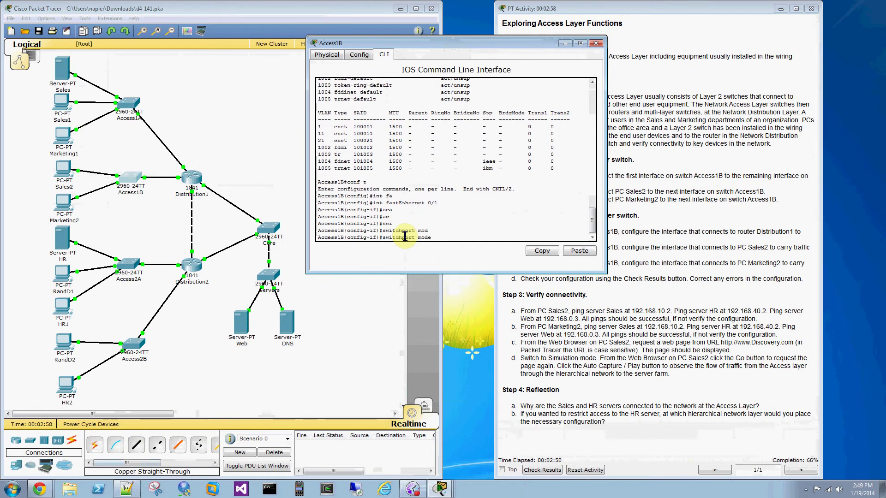
{"action": "type", "text": "t"}
{"action": "key", "text": "Tab"}
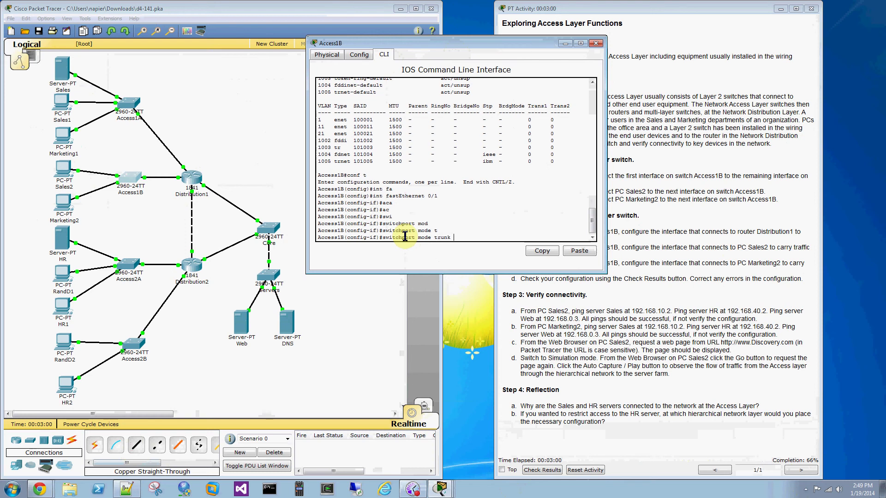
{"action": "key", "text": "Return"}
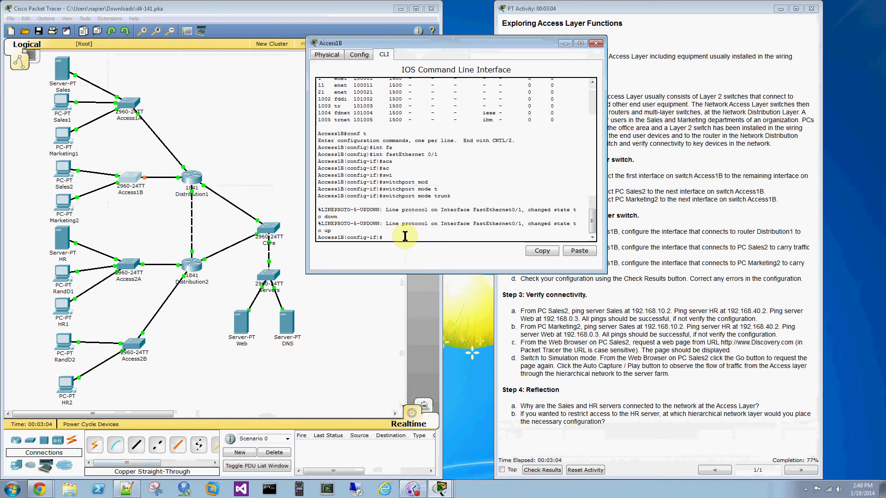
{"action": "type", "text": "end"}
{"action": "key", "text": "Return"}
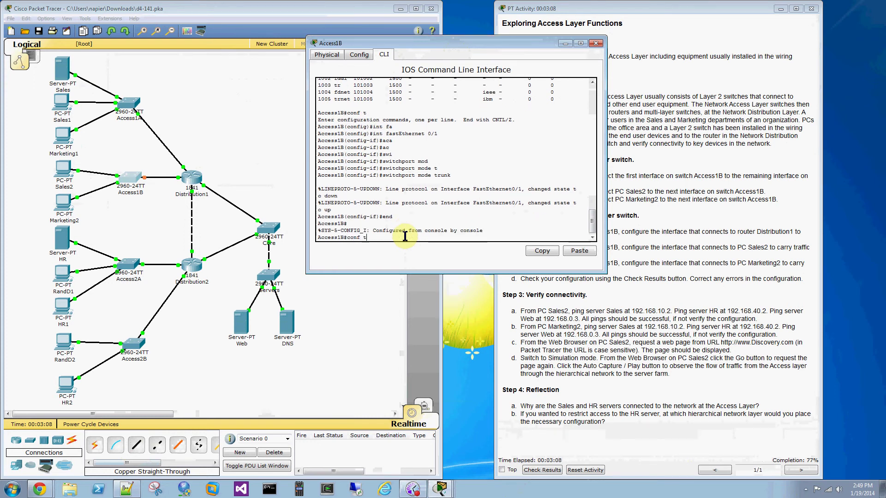
Enter global configuration with conf t and select interface FastEthernet 0/2.
{"action": "type", "text": "conf t"}
{"action": "key", "text": "Return"}
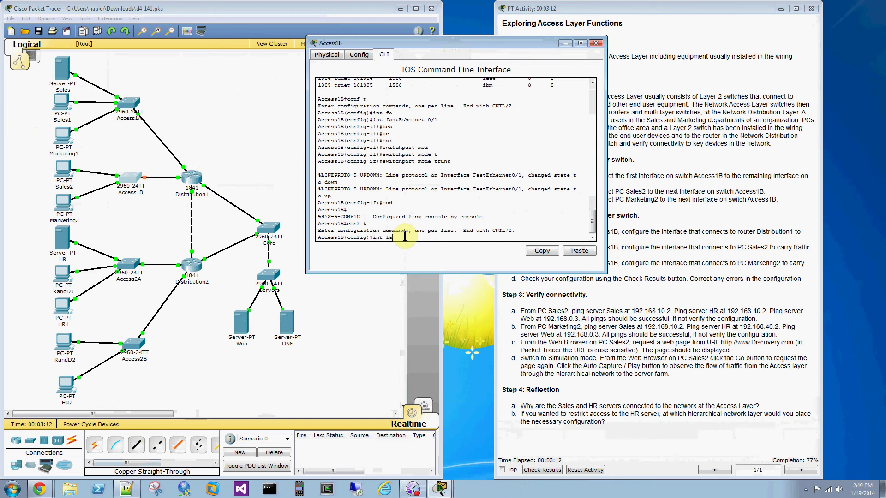
{"action": "type", "text": "int fa"}
{"action": "key", "text": "Tab"}
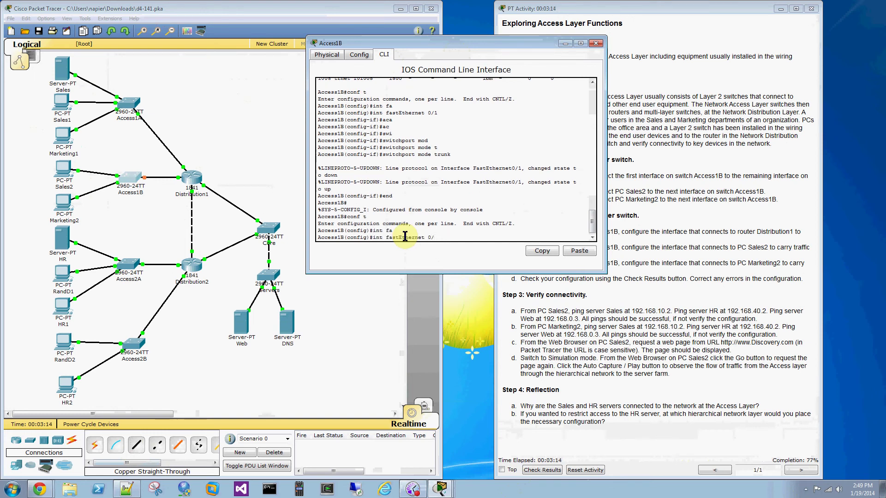
{"action": "key", "text": "Return"}
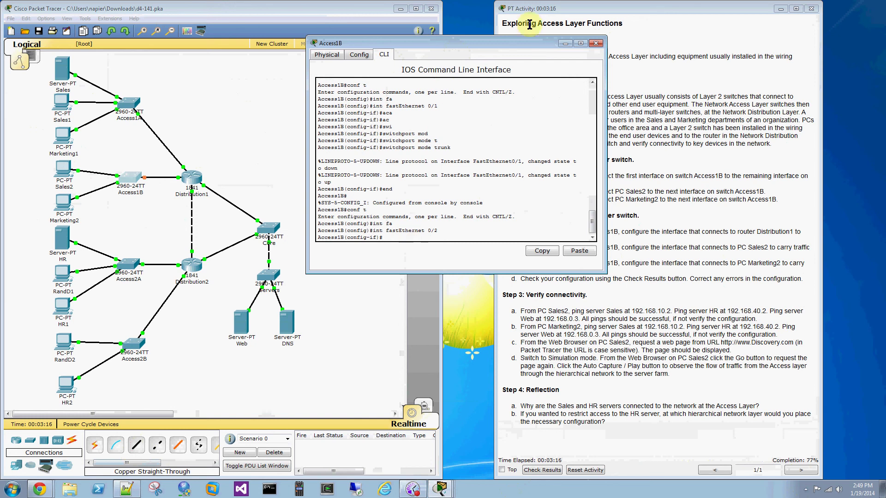
Move the CLI window left and set FastEthernet 0/2 to switchport mode access.
{"action": "left_click_drag", "start_coordinate": [506, 46], "coordinate": [404, 48]}
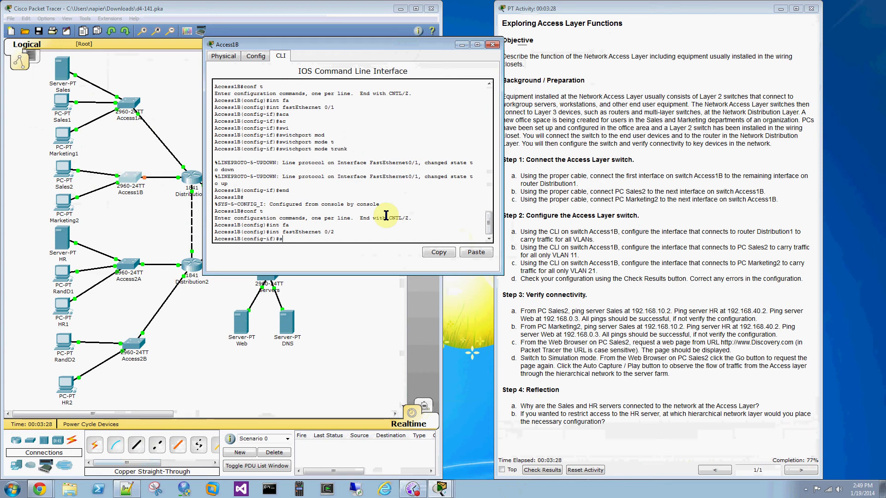
{"action": "key", "text": "Tab"}
{"action": "type", "text": "mod"}
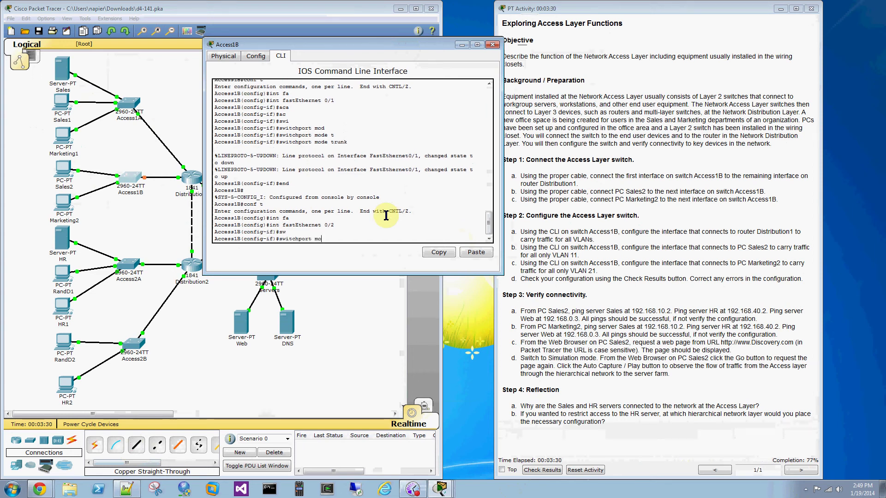
{"action": "key", "text": "Tab"}
{"action": "type", "text": "ac"}
{"action": "key", "text": "Tab"}
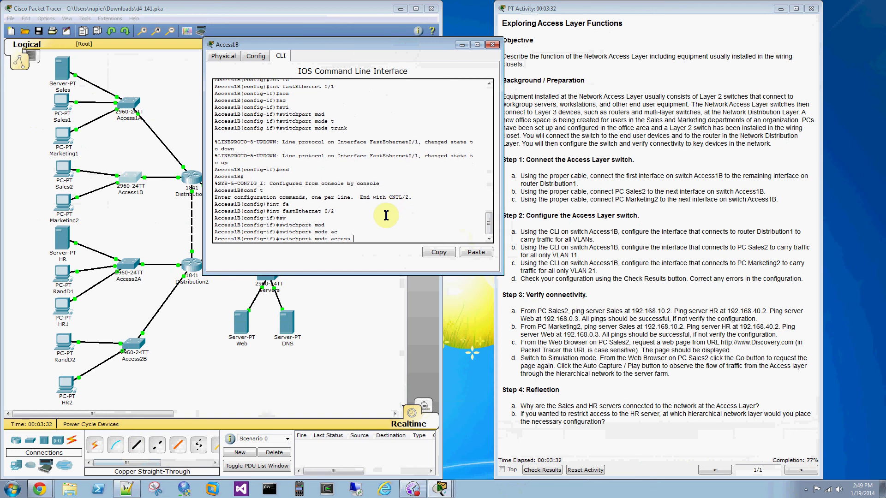
{"action": "key", "text": "Return"}
Assign FastEthernet 0/2 to access VLAN 11 and end configuration.
{"action": "type", "text": "swi"}
{"action": "key", "text": "Tab"}
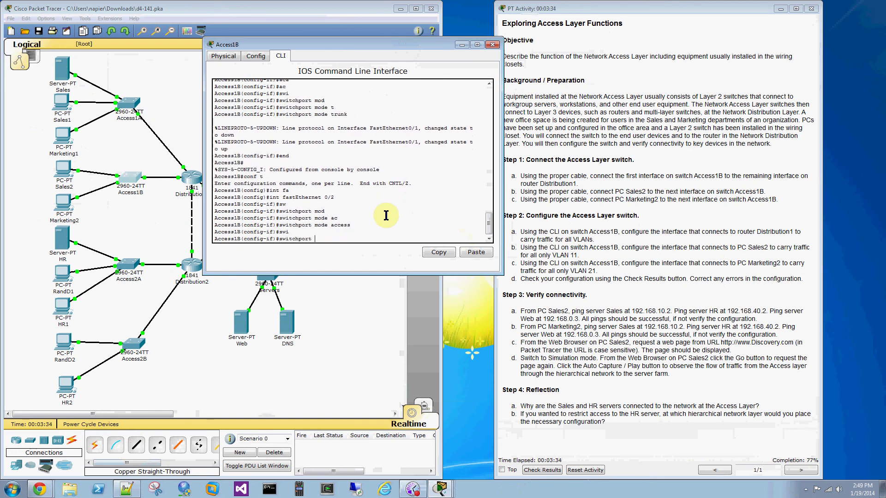
{"action": "type", "text": "ac"}
{"action": "key", "text": "Tab"}
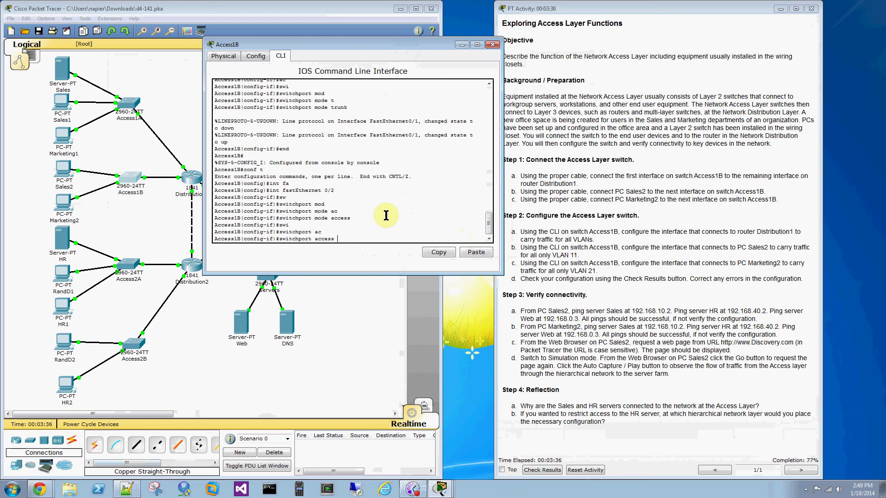
{"action": "type", "text": "vlan 11"}
{"action": "key", "text": "Return"}
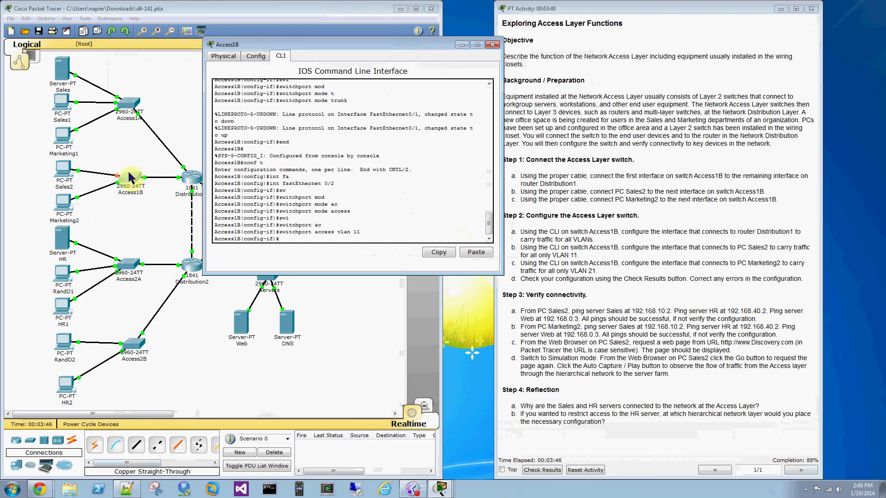
{"action": "left_click", "coordinate": [307, 241]}
{"action": "type", "text": "en"}
{"action": "key", "text": "Return"}
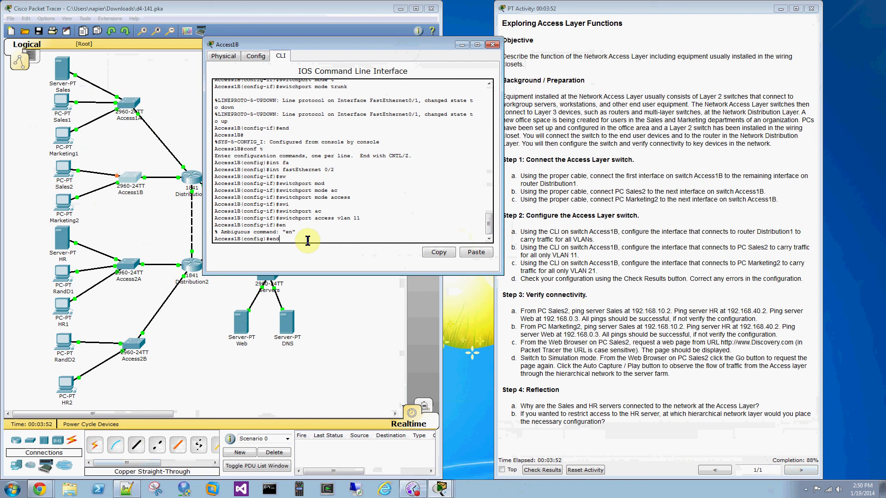
{"action": "type", "text": "end"}
{"action": "key", "text": "Return"}
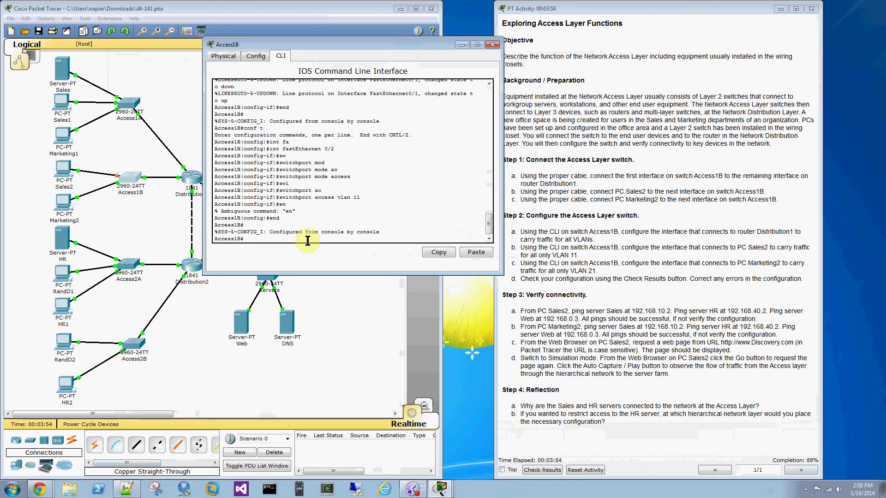
Enter global configuration and select interface FastEthernet 0/3.
{"action": "key", "text": "BackSpace"}
{"action": "type", "text": "conf t"}
{"action": "key", "text": "Return"}
{"action": "type", "text": "int"}
{"action": "key", "text": "Tab"}
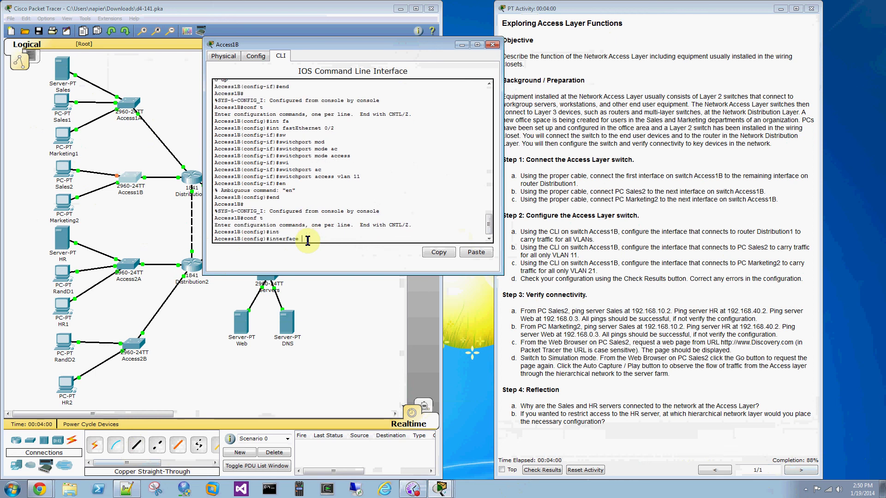
{"action": "type", "text": "fa"}
{"action": "key", "text": "Tab"}
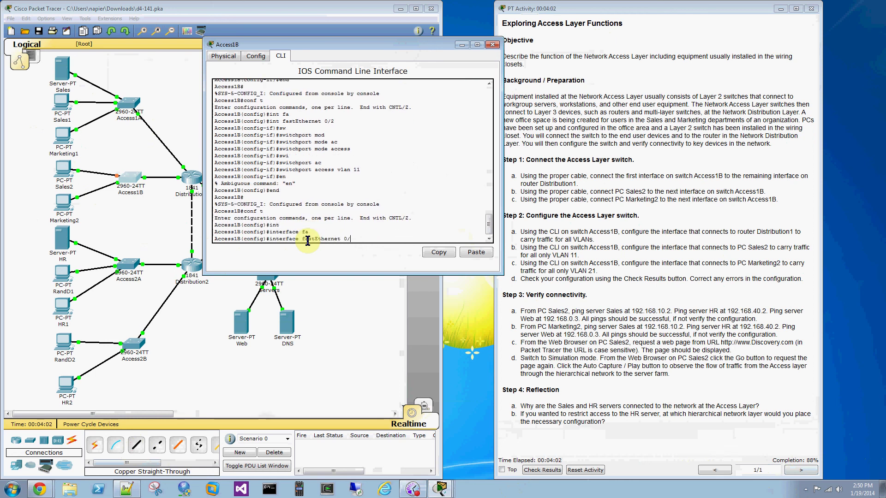
{"action": "key", "text": "Return"}
Set FastEthernet 0/3 to switchport mode access.
{"action": "type", "text": "swit"}
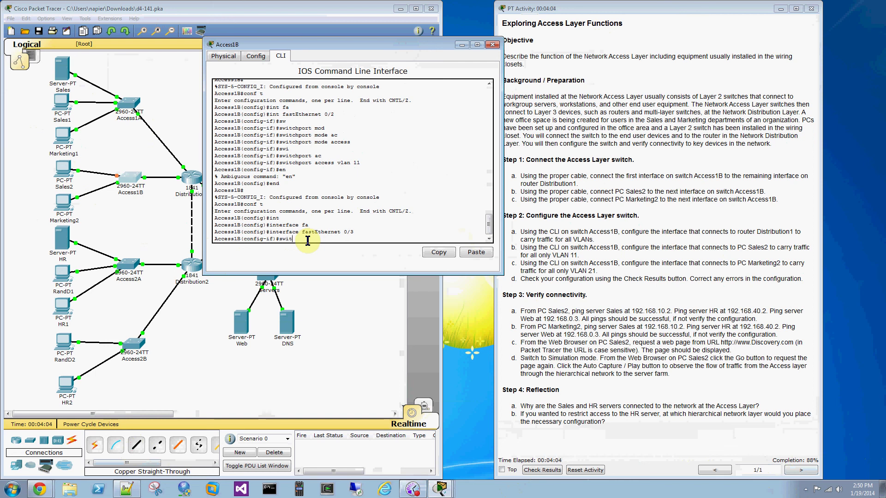
{"action": "key", "text": "Tab"}
{"action": "type", "text": "mod"}
{"action": "key", "text": "Tab"}
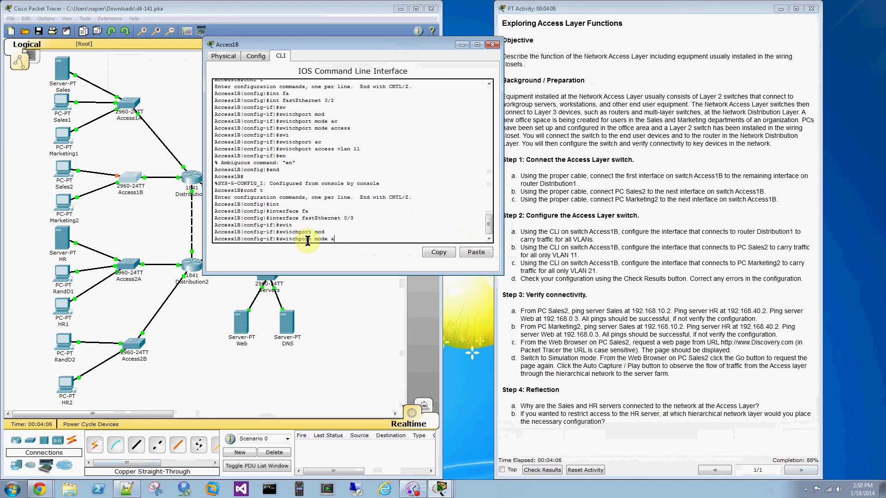
{"action": "type", "text": "ac"}
{"action": "key", "text": "Tab"}
{"action": "key", "text": "Return"}
Assign FastEthernet 0/3 to access VLAN 21 with switchport access vlan 21.
{"action": "type", "text": "swi"}
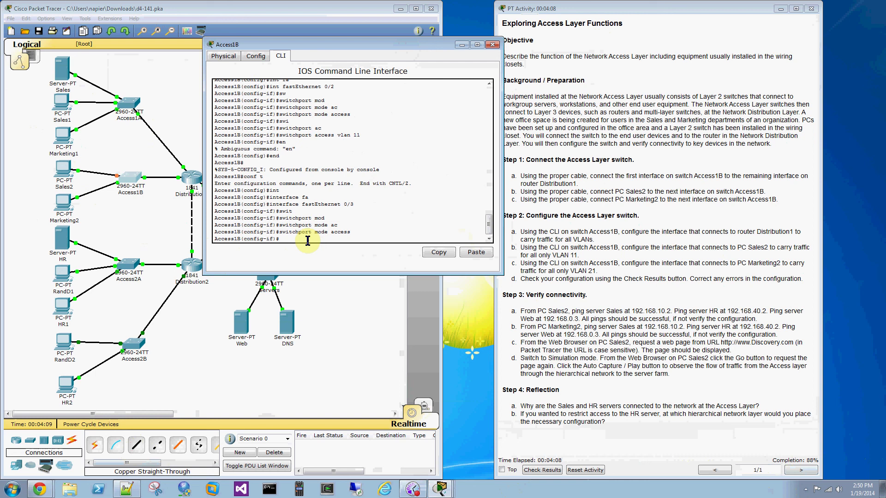
{"action": "type", "text": "t"}
{"action": "key", "text": "Tab"}
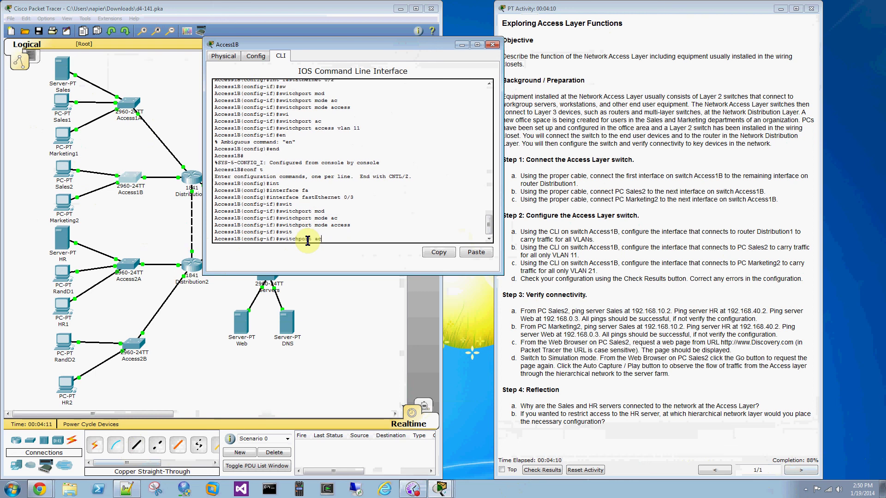
{"action": "type", "text": "ac"}
{"action": "key", "text": "Tab"}
{"action": "type", "text": "vla"}
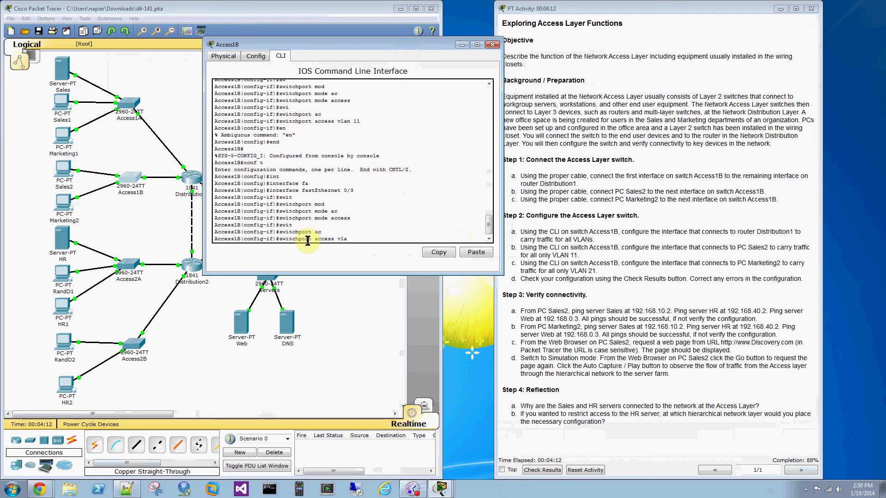
{"action": "type", "text": "n 21"}
{"action": "key", "text": "Return"}
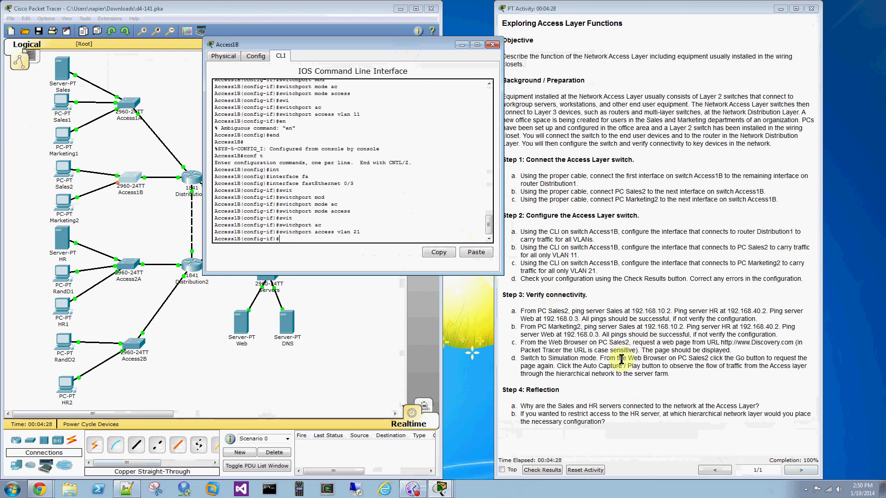
Move the Access1B terminal window right, over the activity instructions.
{"action": "left_click_drag", "start_coordinate": [375, 46], "coordinate": [485, 58]}
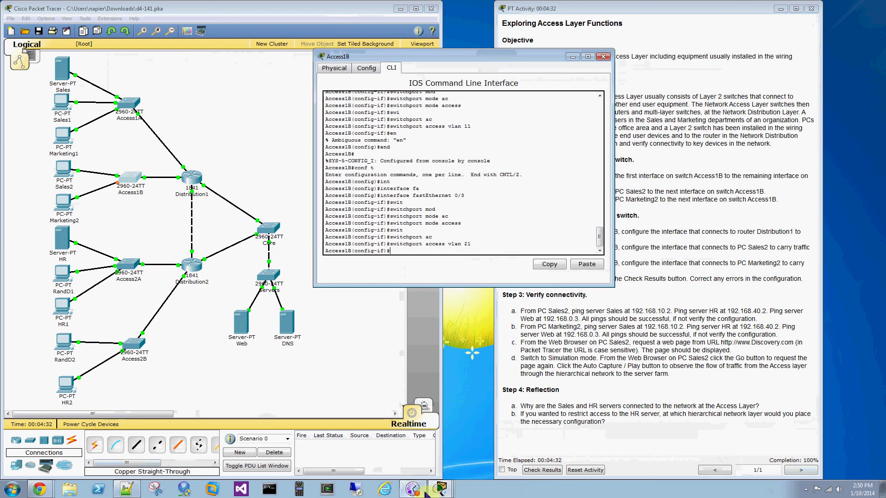